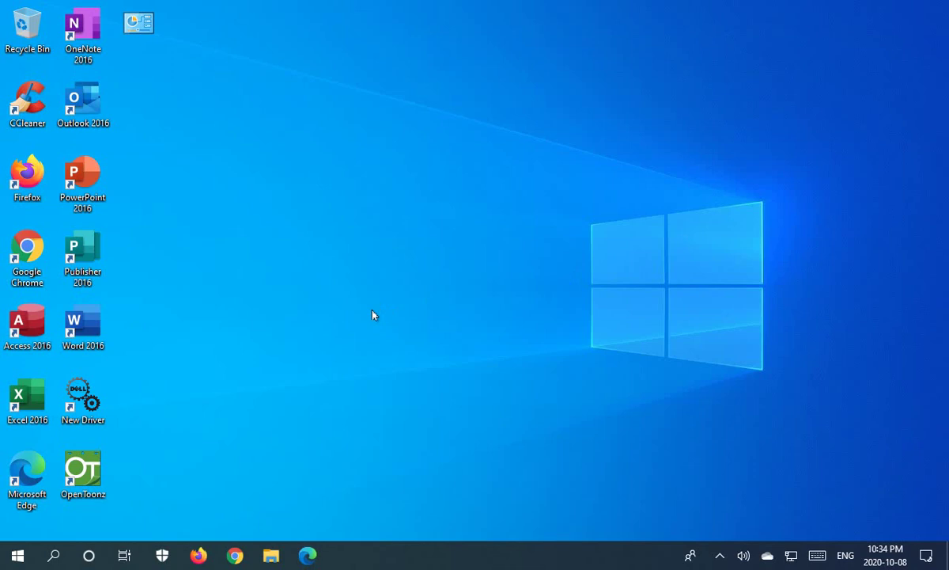
Step: Open the Windows 10 Start menu
left_click(21, 564)
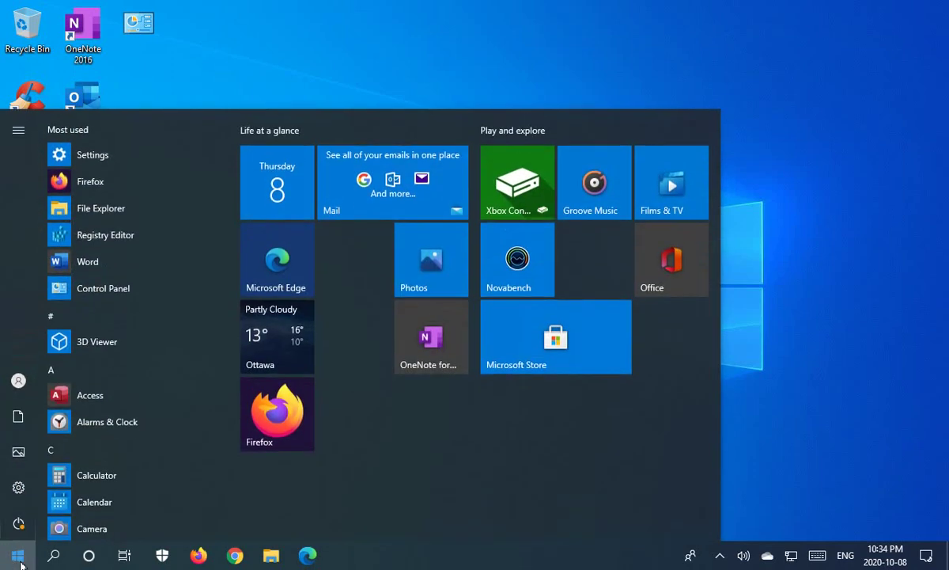
mouse_move(19, 488)
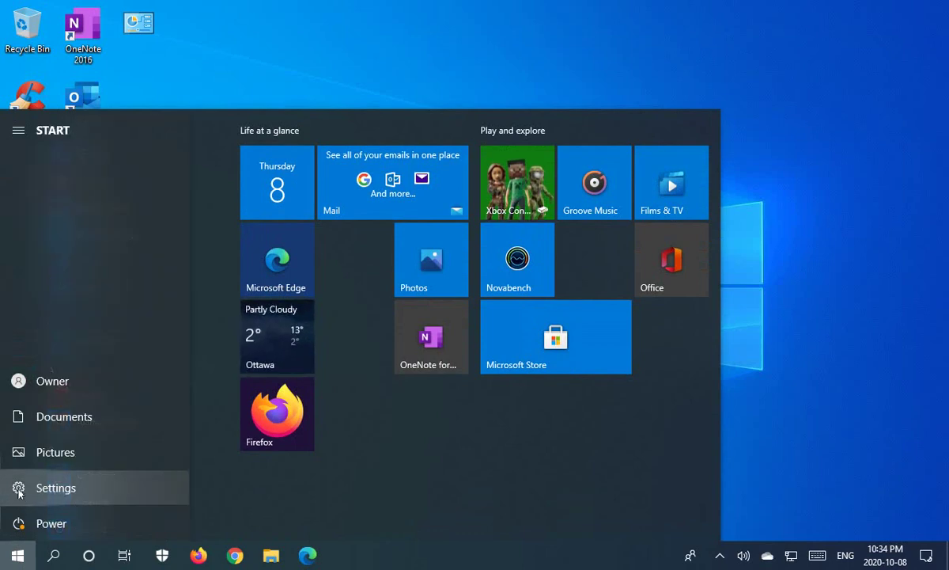
Step: Launch the Windows Security app from Settings > Update & Security > Windows Security
left_click(24, 490)
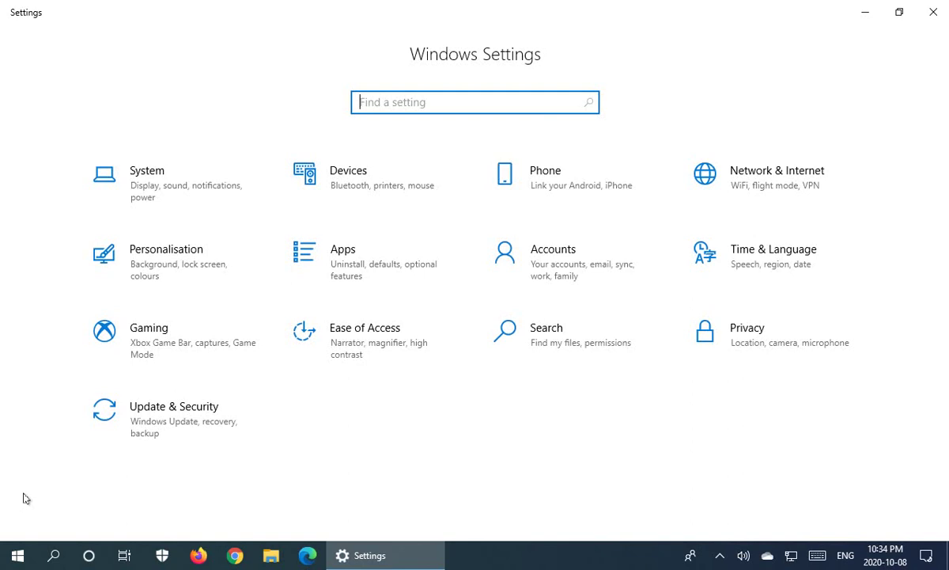
left_click(128, 426)
left_click(128, 426)
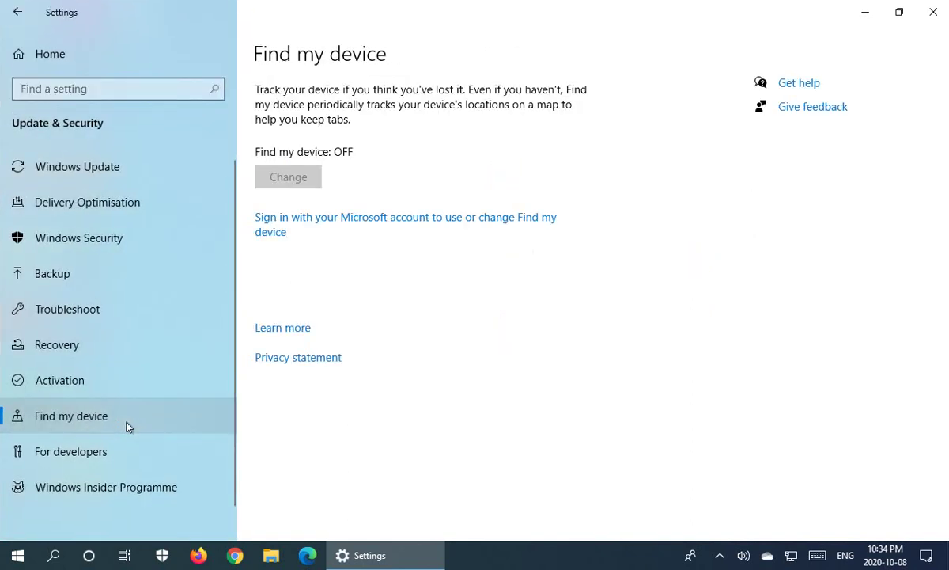
left_click(64, 244)
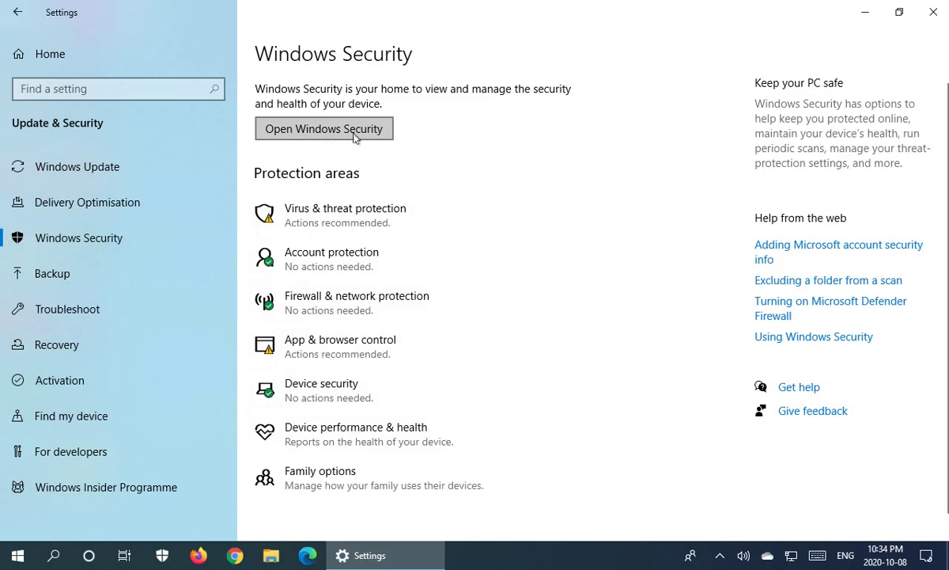
left_click(326, 130)
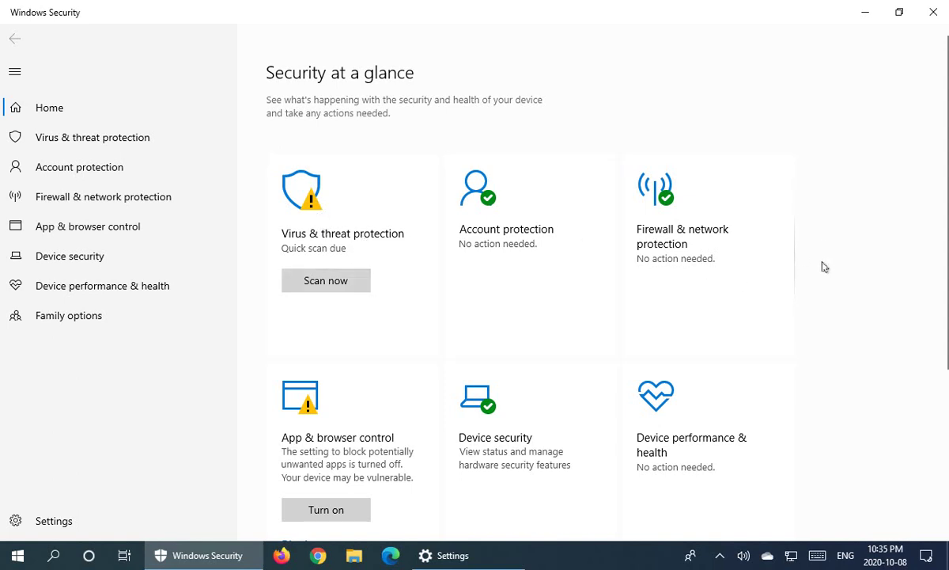
scroll(823, 267, "down", 2)
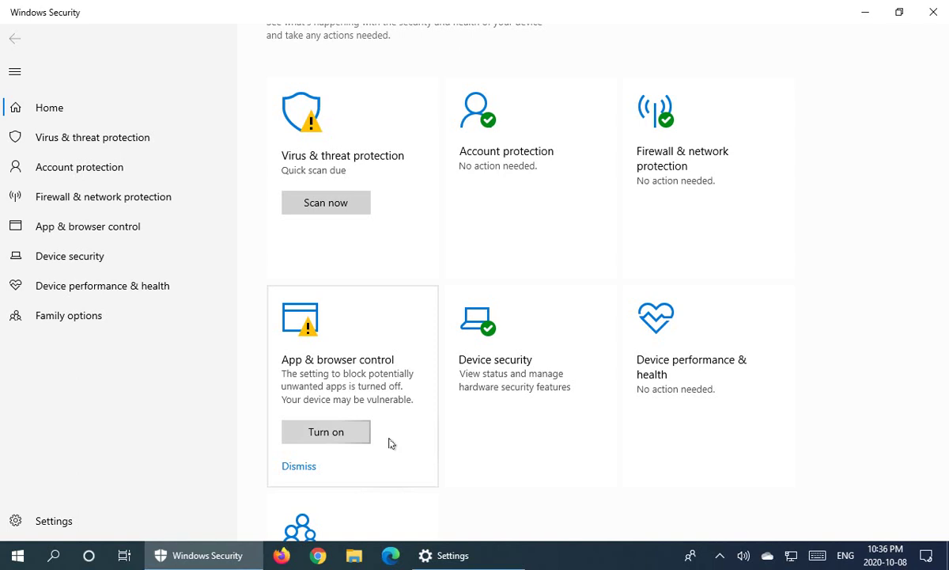
Step: Turn on potentially unwanted app blocking from the App & browser control tile
left_click(324, 439)
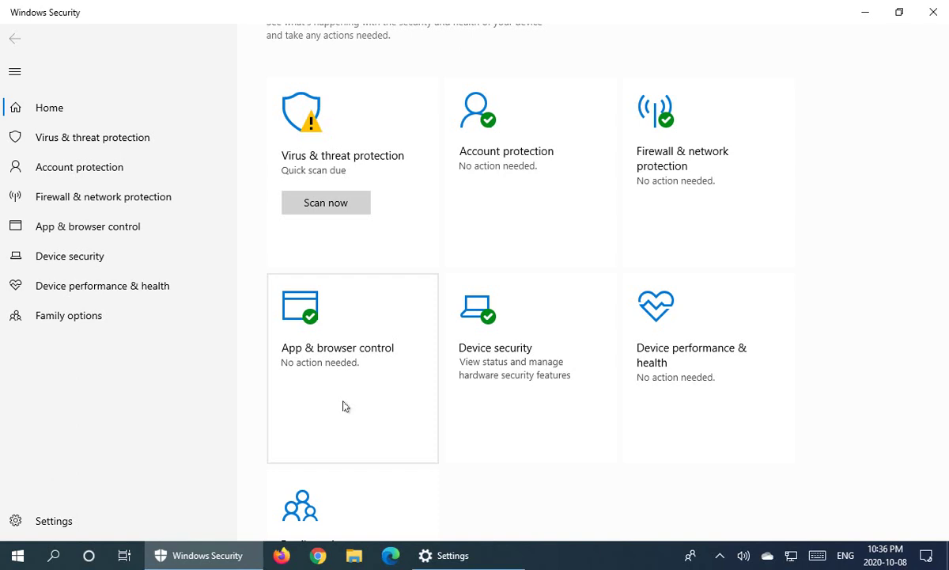
Step: Start a Quick scan from the Virus & threat protection tile
scroll(344, 406, "up", 1)
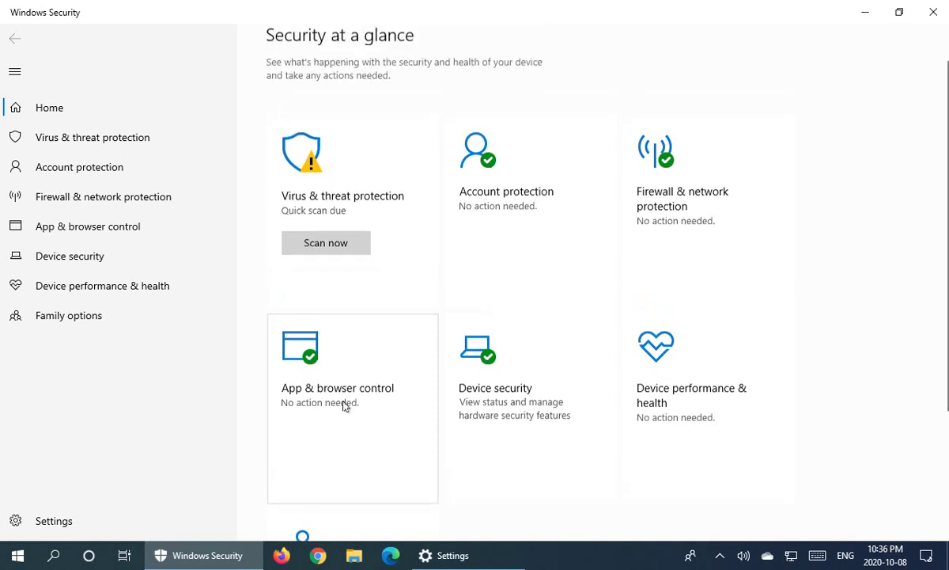
scroll(344, 406, "down", 3)
scroll(344, 405, "up", 5)
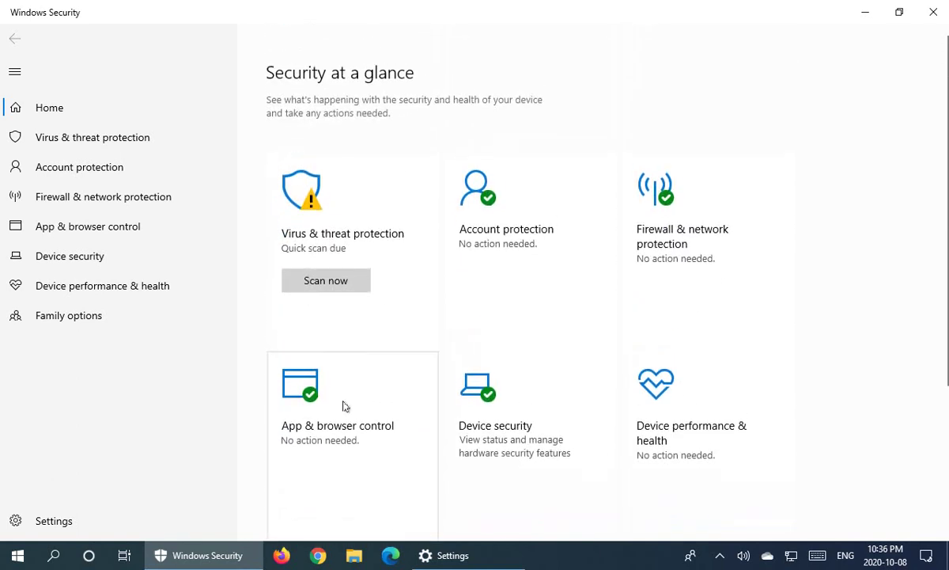
left_click(325, 285)
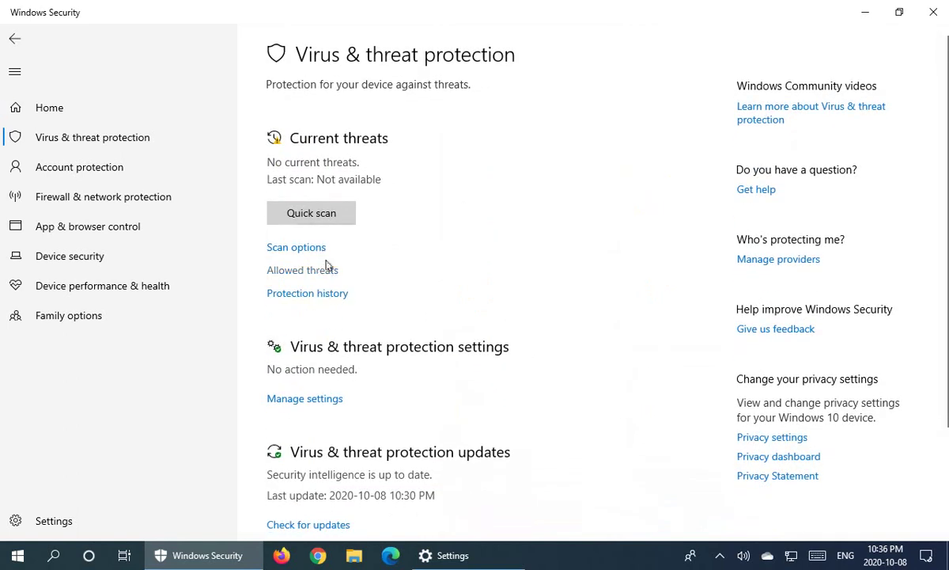
left_click(307, 214)
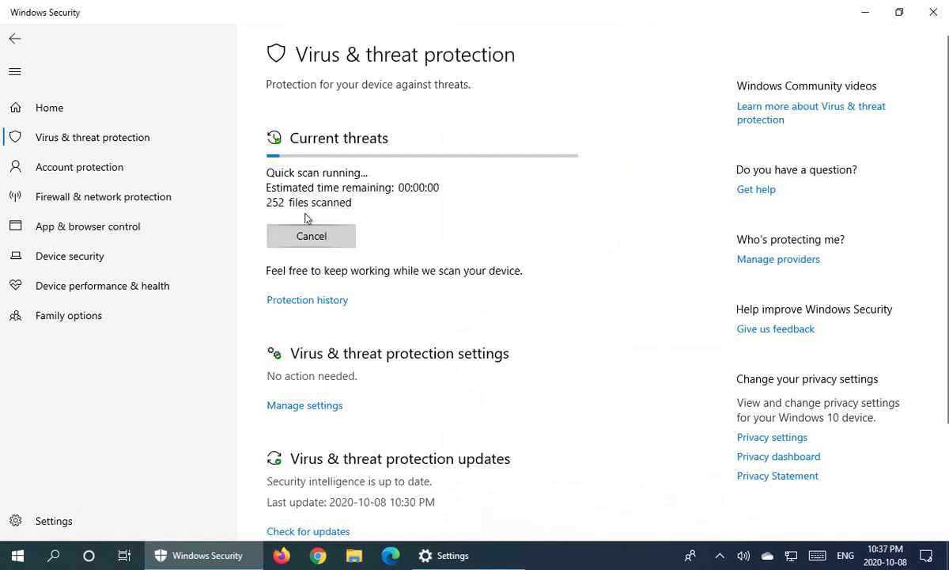